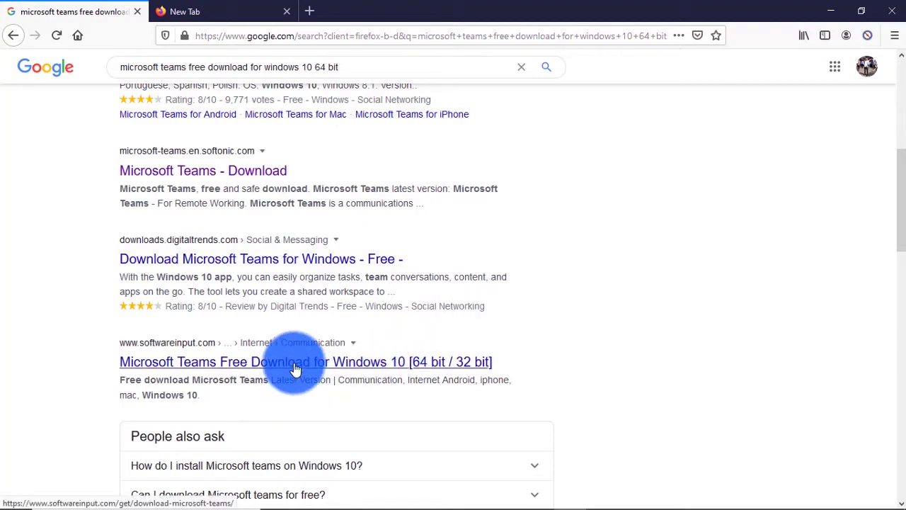
Open the softwareinput.com search result, download the 64-bit Microsoft Teams installer for Windows and dismiss the download-complete dialog.
click(264, 367)
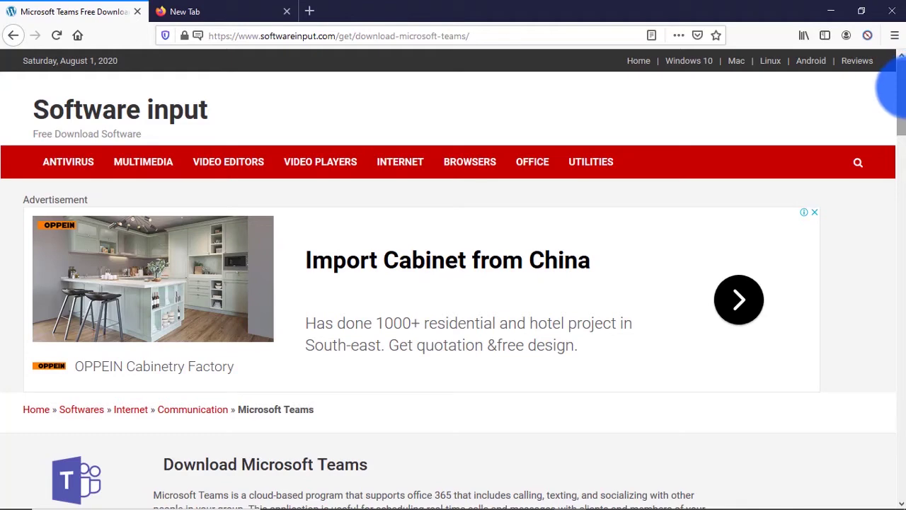
drag(902, 98, 901, 136)
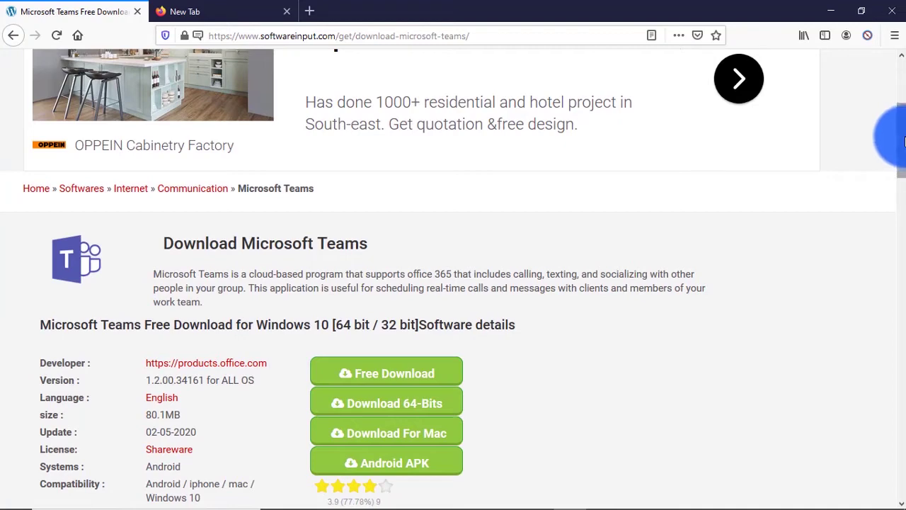
mouse_move(903, 141)
mouse_down()
mouse_move(903, 347)
mouse_move(903, 150)
mouse_up()
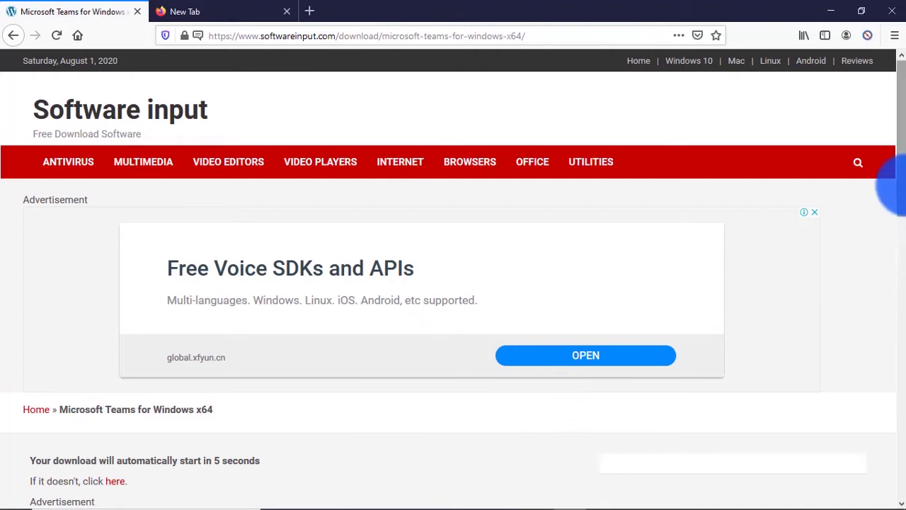
drag(890, 163, 890, 316)
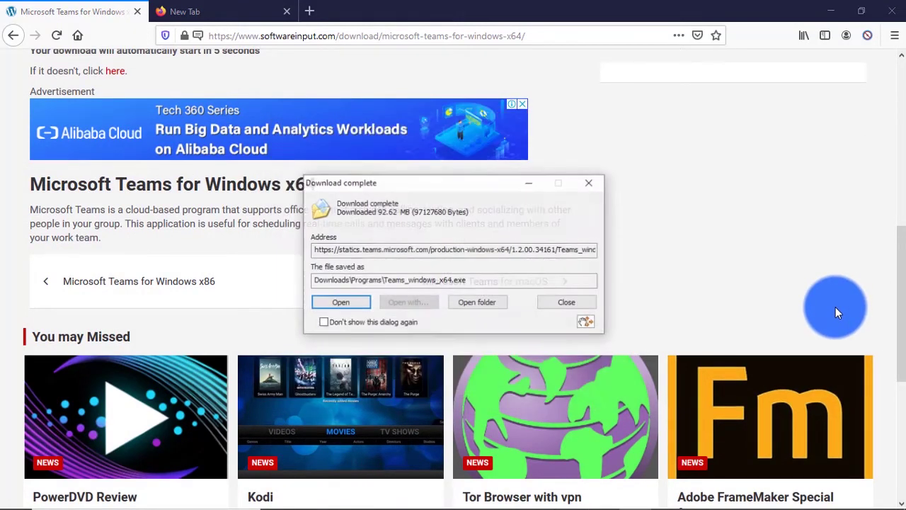
click(560, 300)
Clear the browser and Settings windows off the screen and refresh the desktop.
click(832, 11)
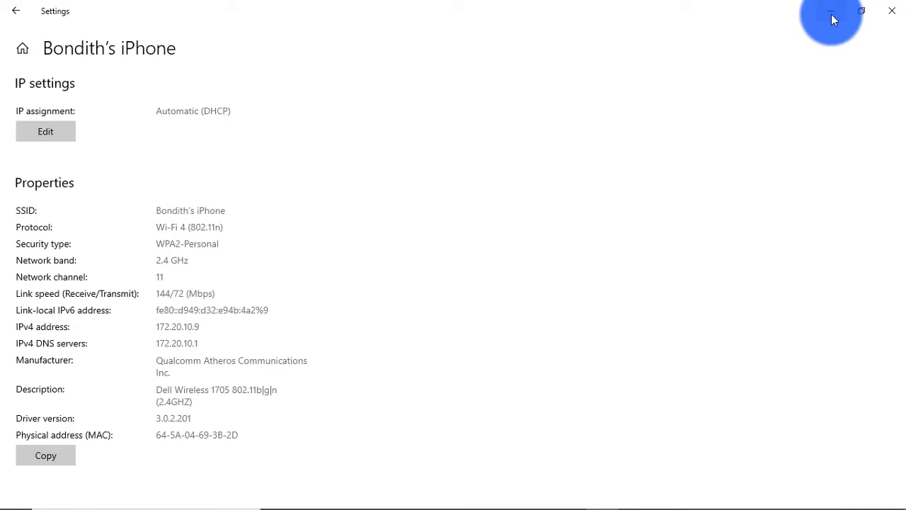
click(888, 14)
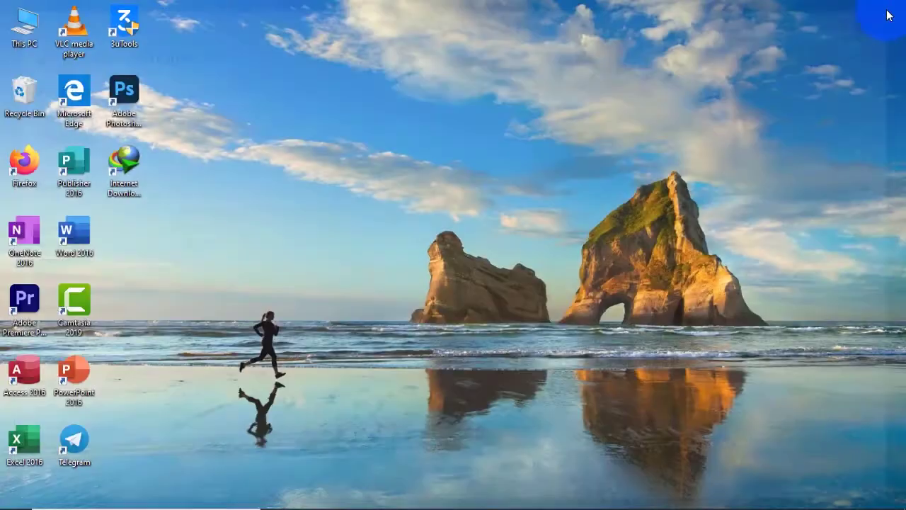
right_click(342, 179)
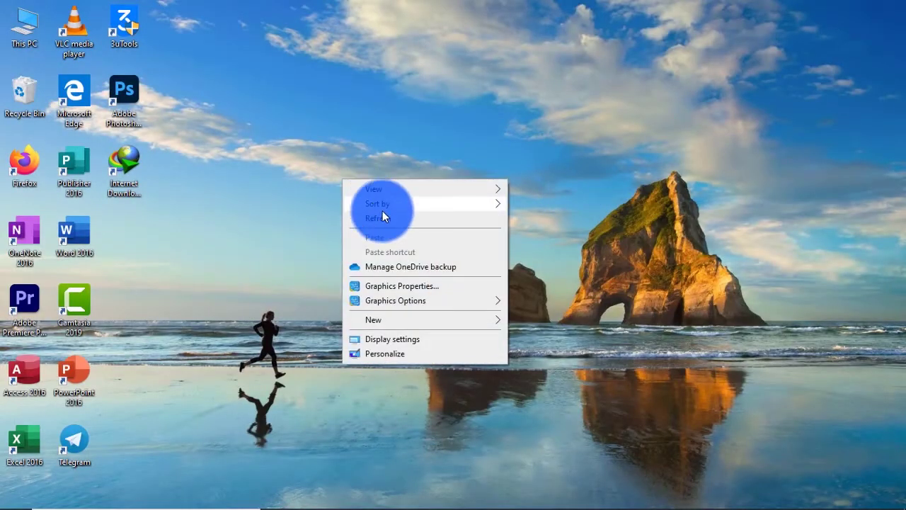
click(388, 219)
right_click(388, 220)
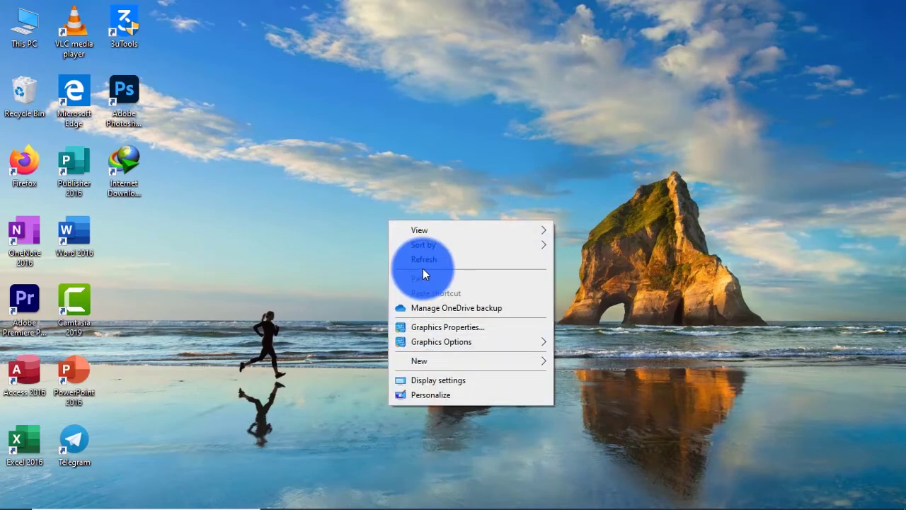
click(437, 259)
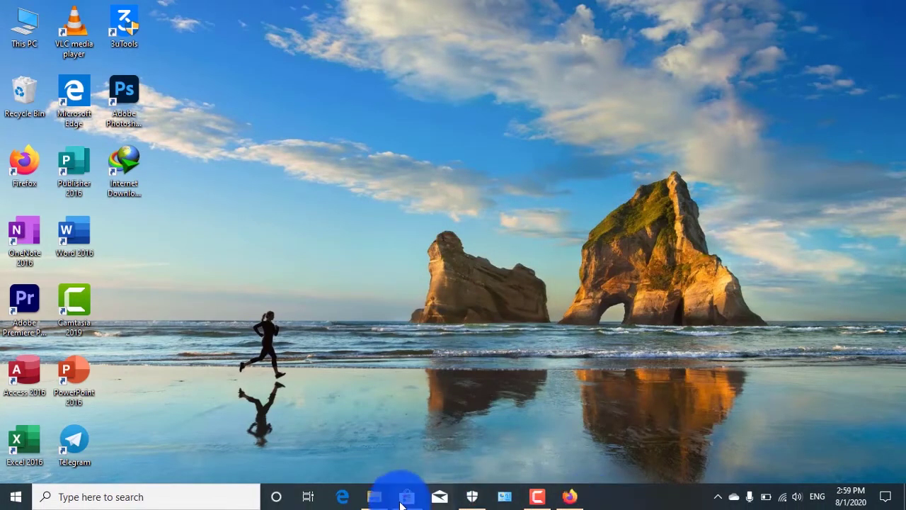
Run Teams_windows_x64 from the Downloads Programs folder as administrator and minimize the folder window.
click(375, 497)
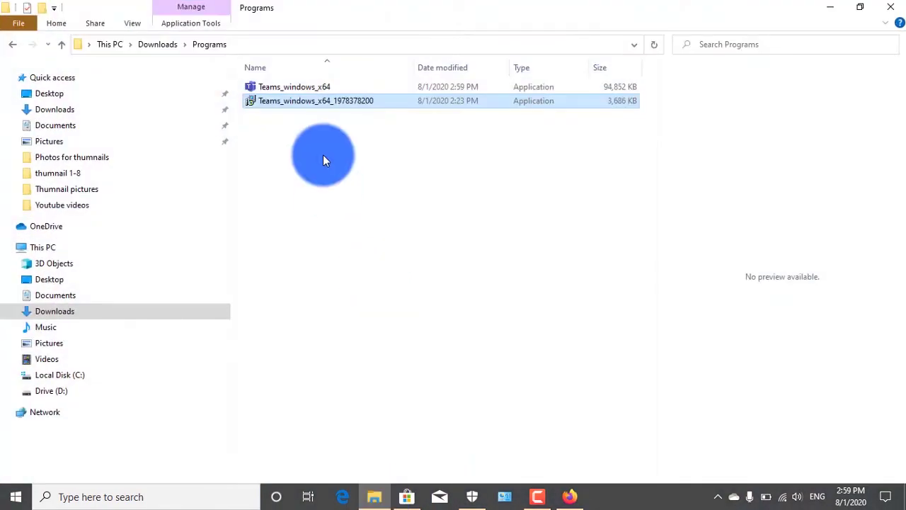
click(325, 87)
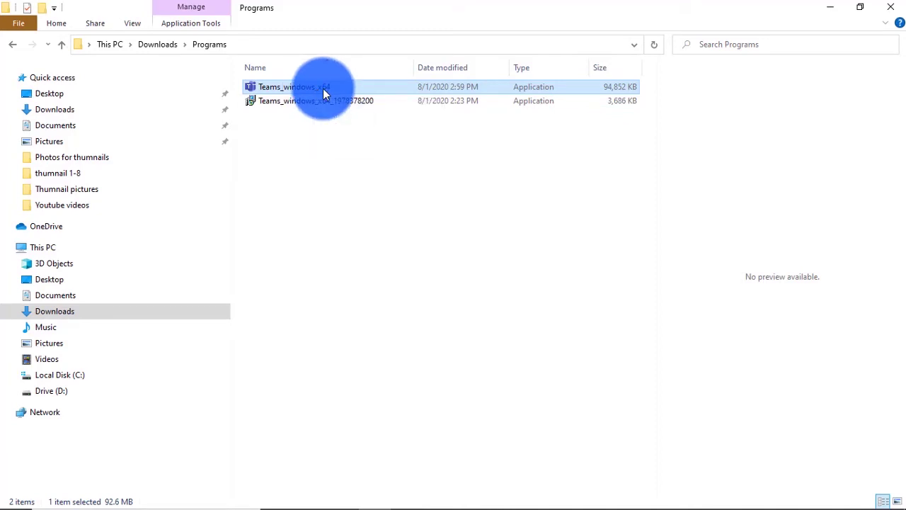
right_click(332, 91)
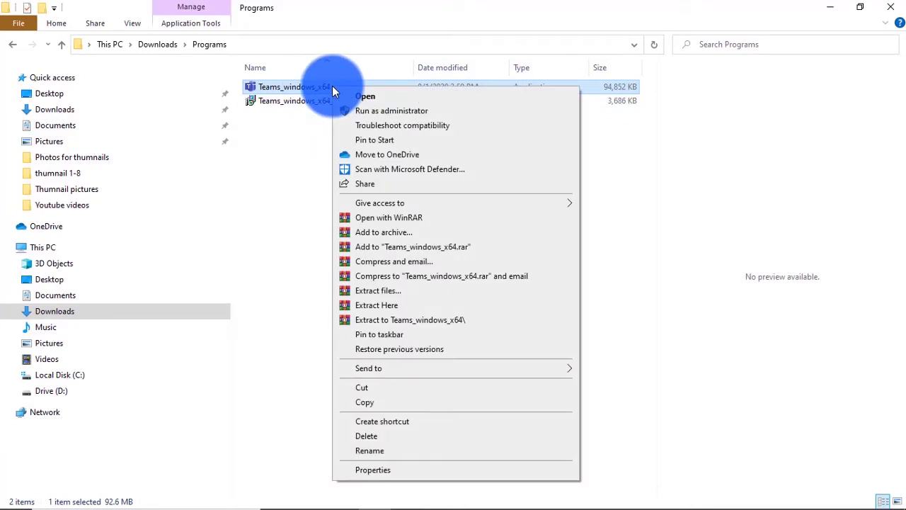
click(370, 112)
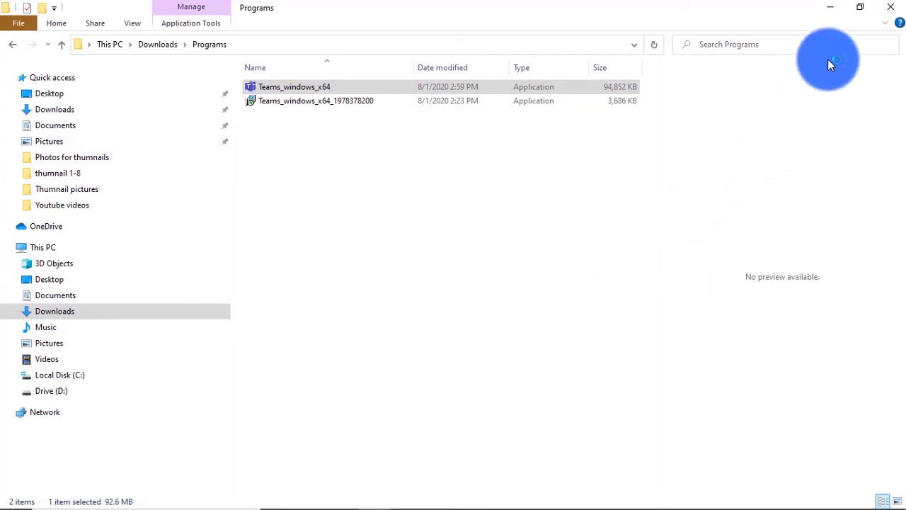
click(830, 9)
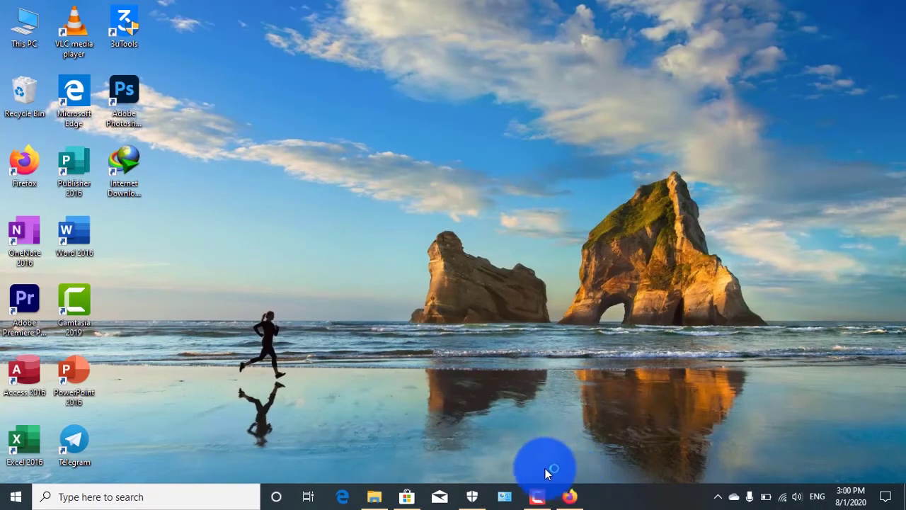
mouse_move(384, 498)
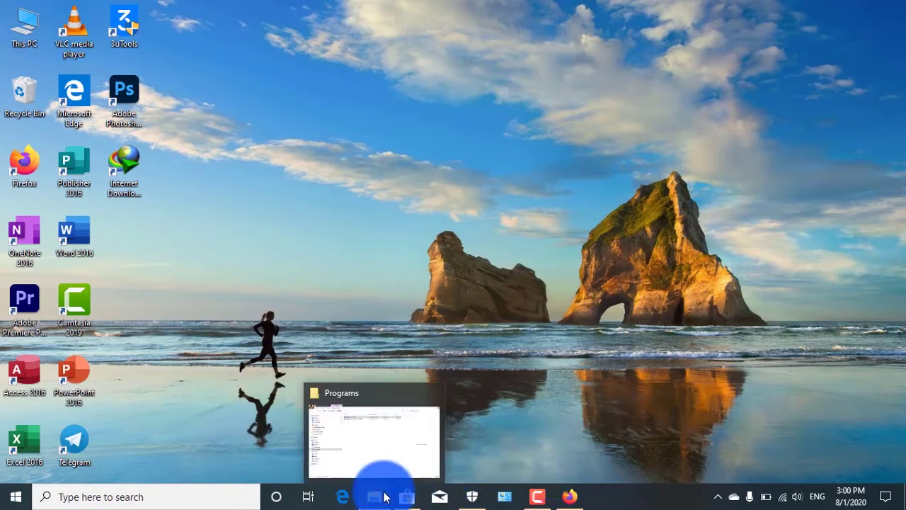
click(380, 441)
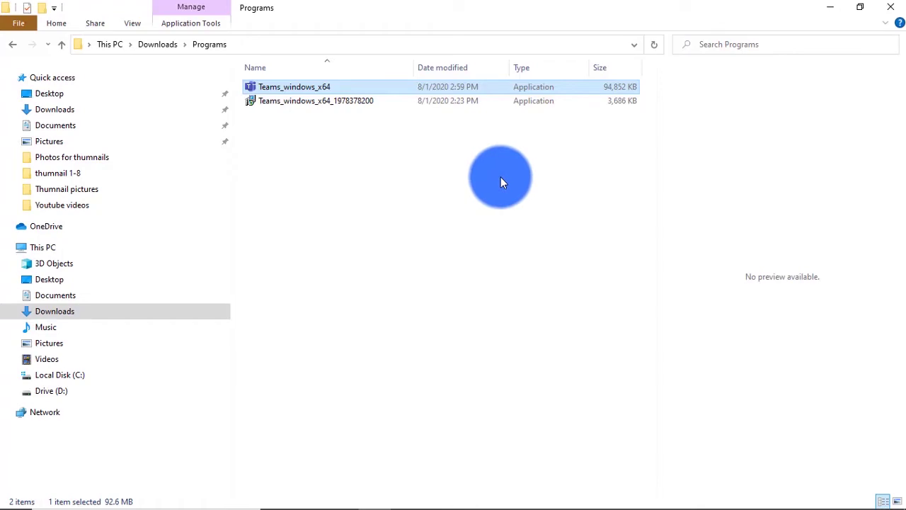
click(829, 8)
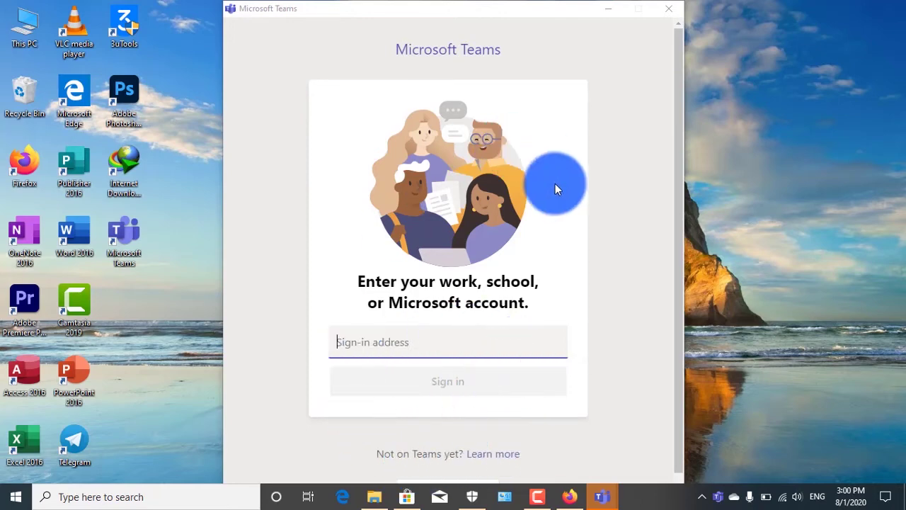
Close the Microsoft Teams sign-in window and refresh the desktop.
click(669, 10)
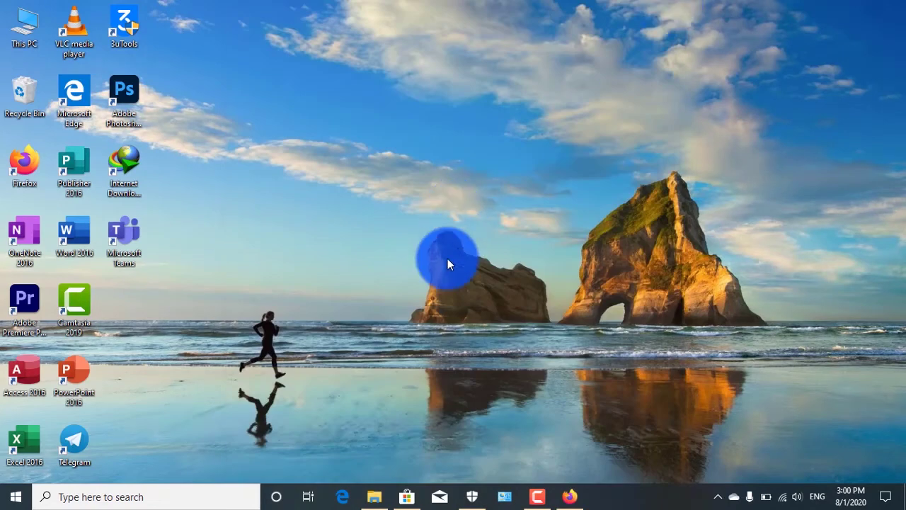
right_click(529, 104)
click(558, 143)
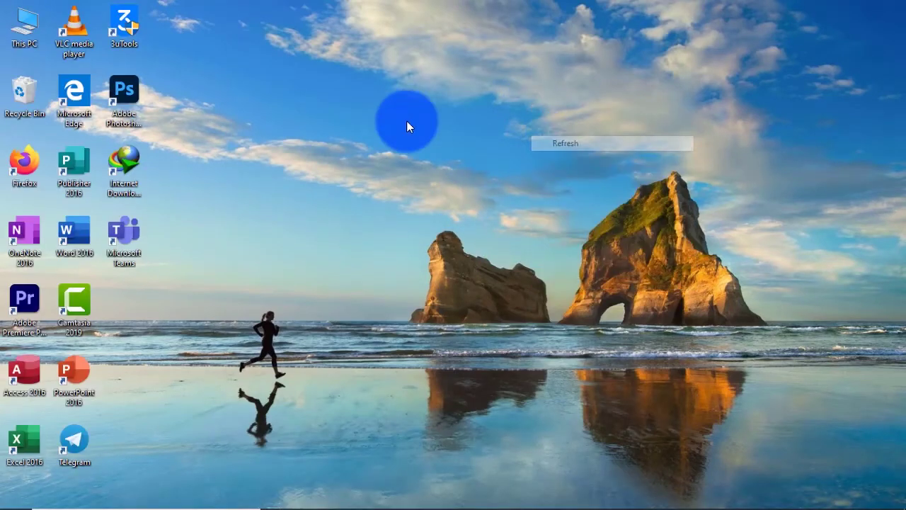
right_click(366, 114)
click(401, 157)
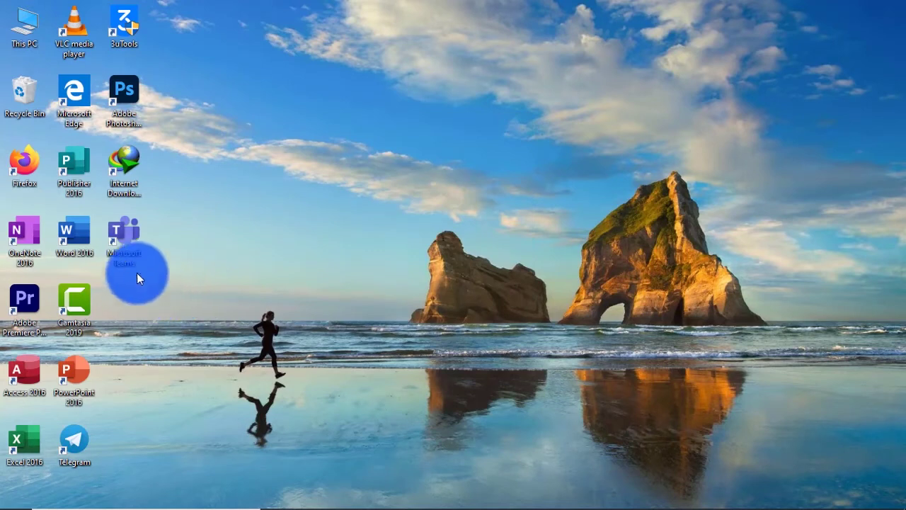
Launch Microsoft Teams from its desktop shortcut and submit the account's sign-in address.
right_click(127, 235)
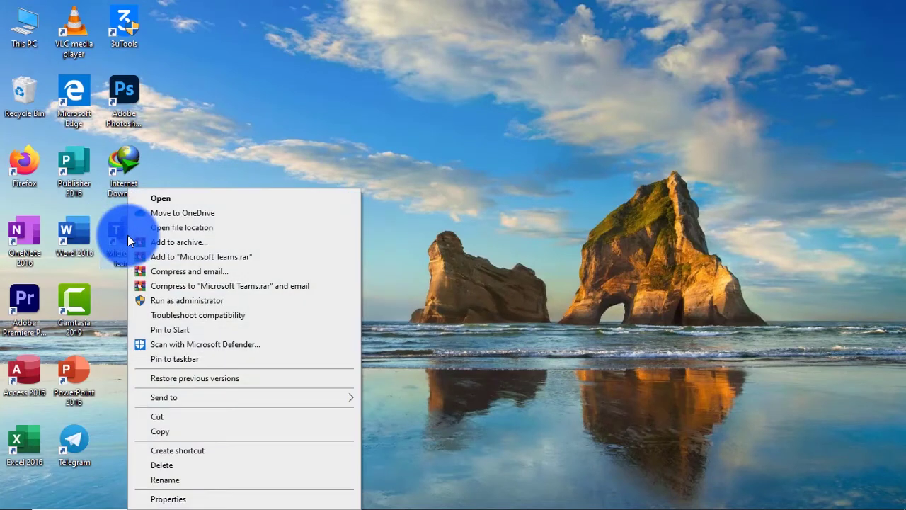
click(188, 199)
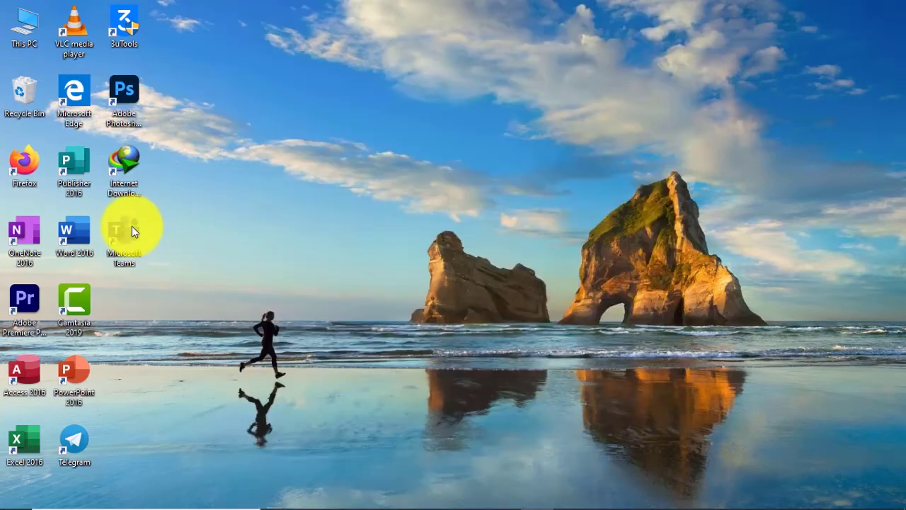
double_click(129, 225)
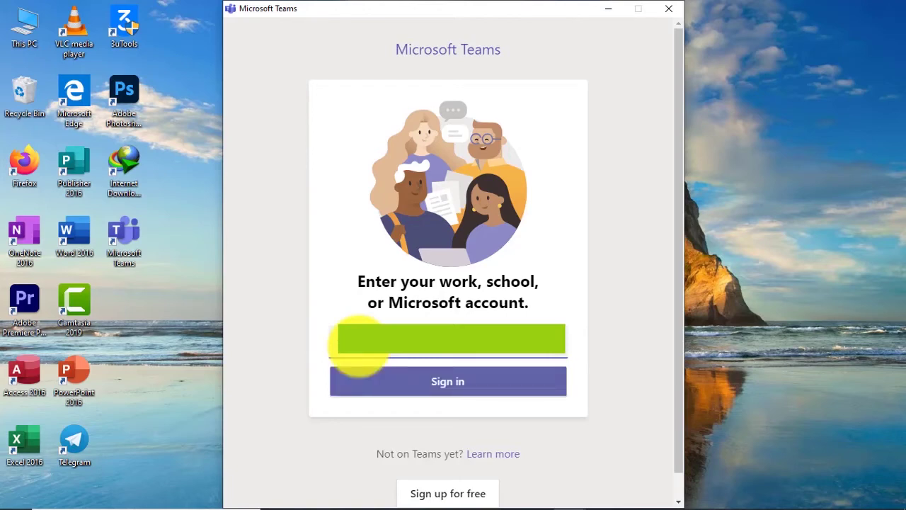
key(Return)
key(Return)
key(Return)
click(454, 381)
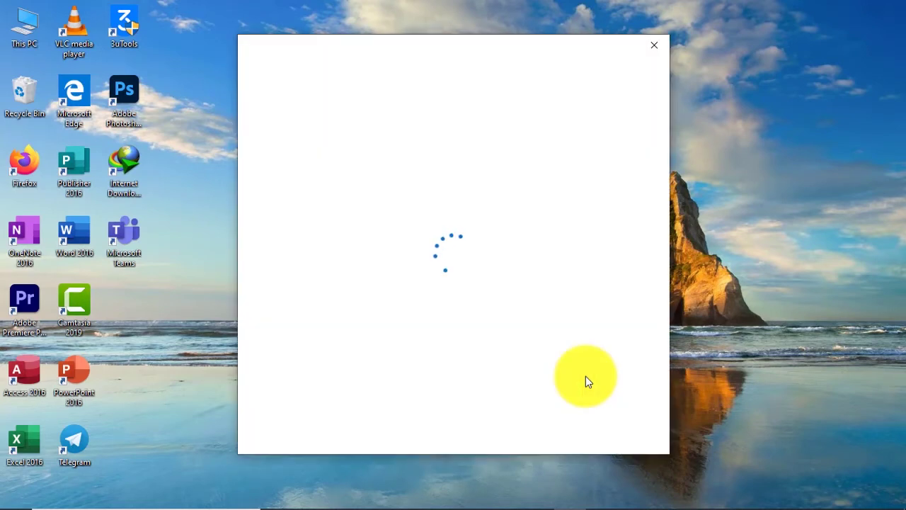
Enter the account password and sign in to the Microsoft account.
text(**)
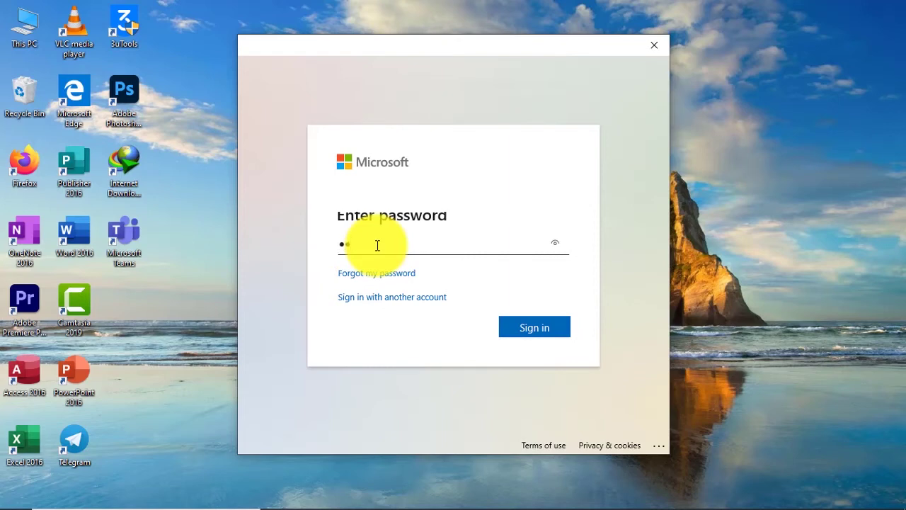
text(******)
click(548, 333)
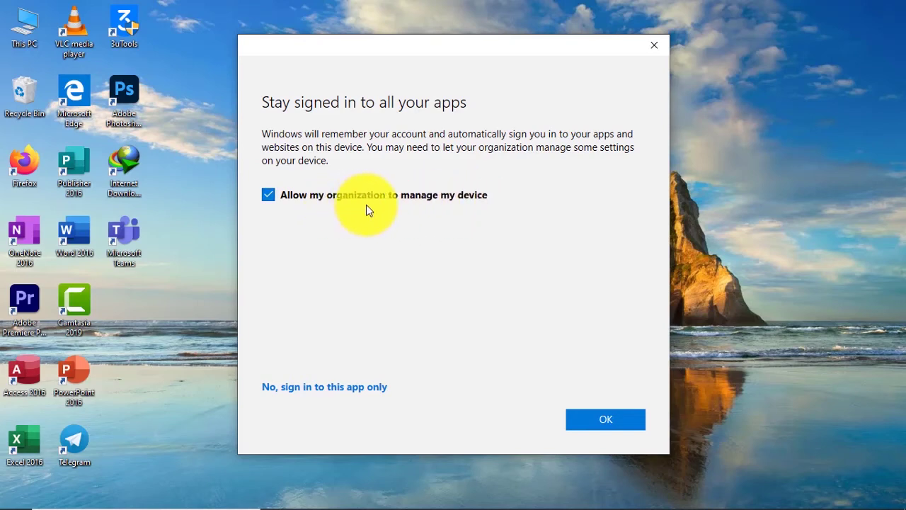
Stay signed in to all apps with organization device management allowed, finish the account setup and maximize the Teams window.
click(606, 420)
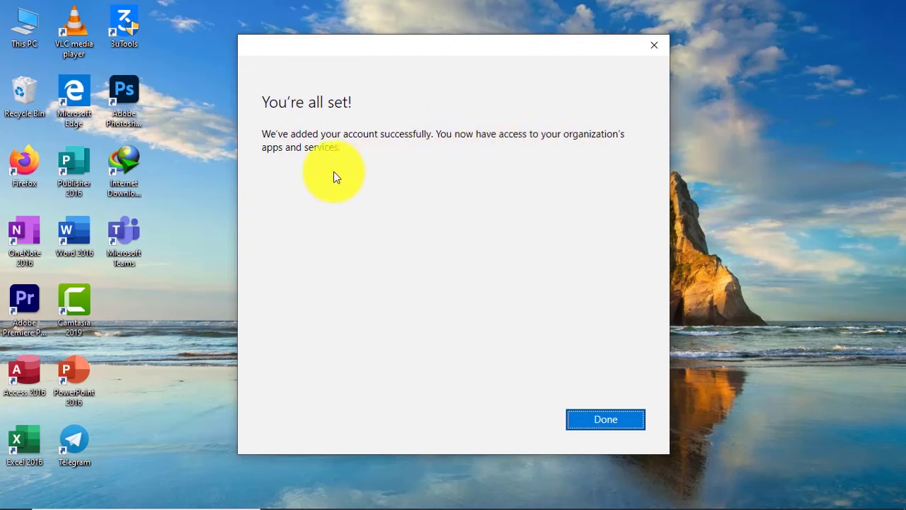
click(605, 420)
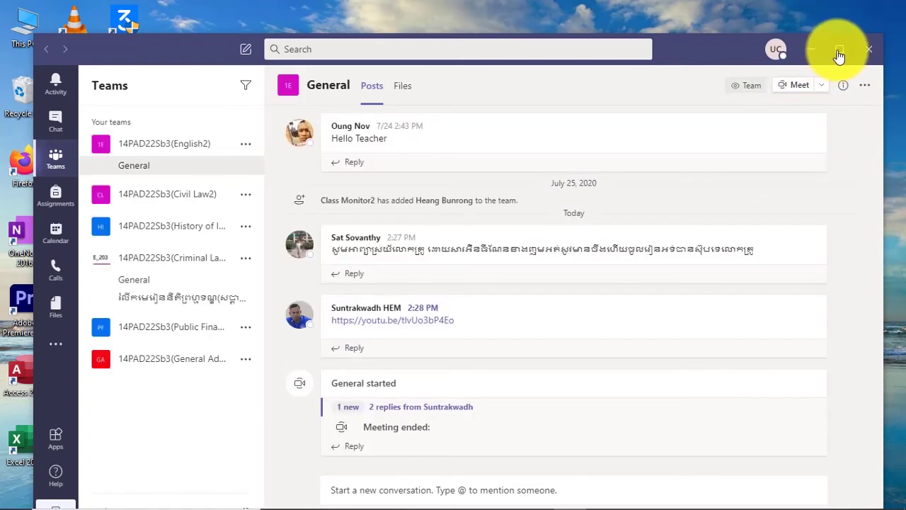
click(838, 51)
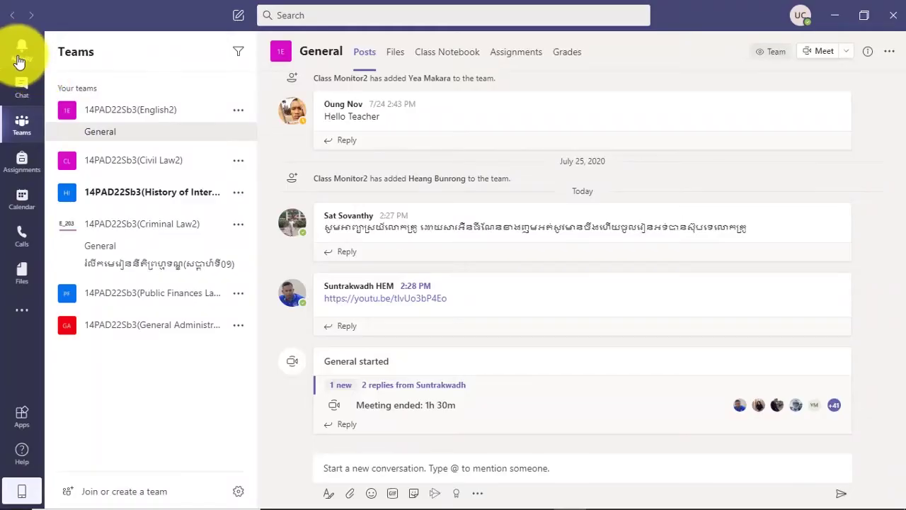
Look through the Activity, Chat, Teams, Assignments and Files sections, then return to the Teams list.
click(20, 61)
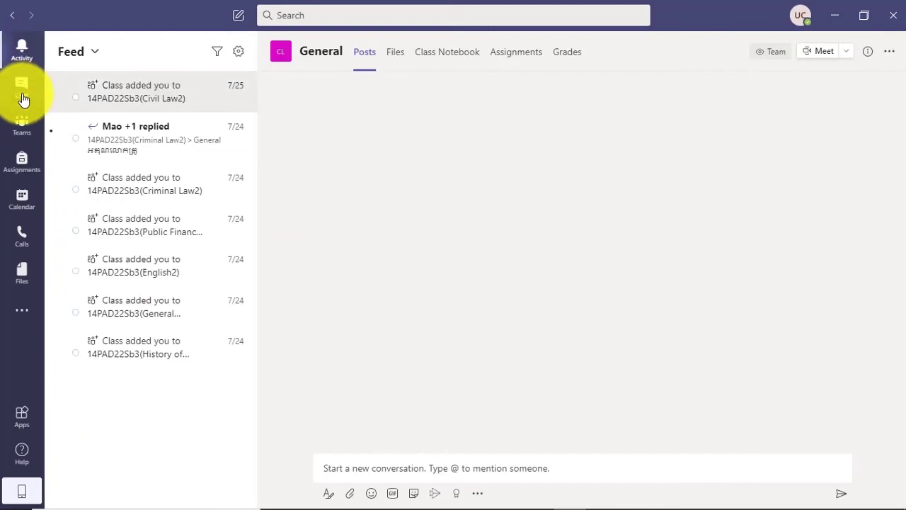
click(23, 96)
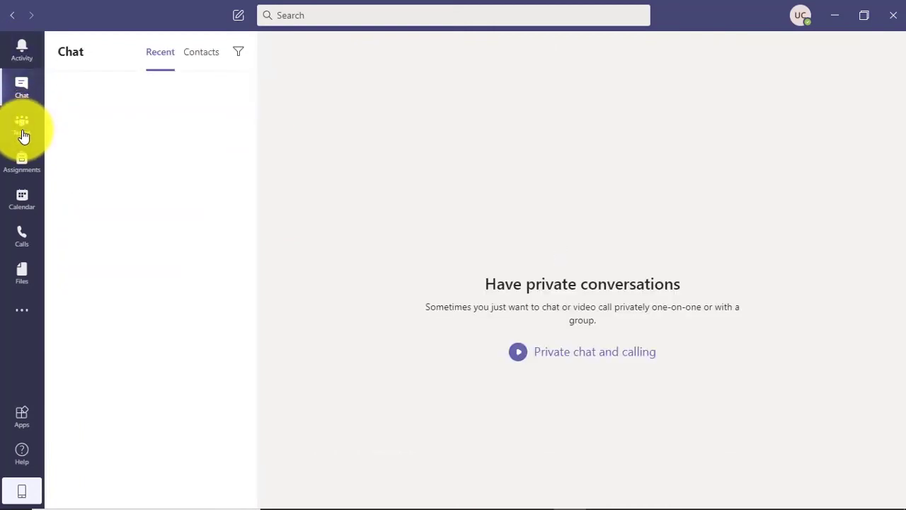
click(22, 128)
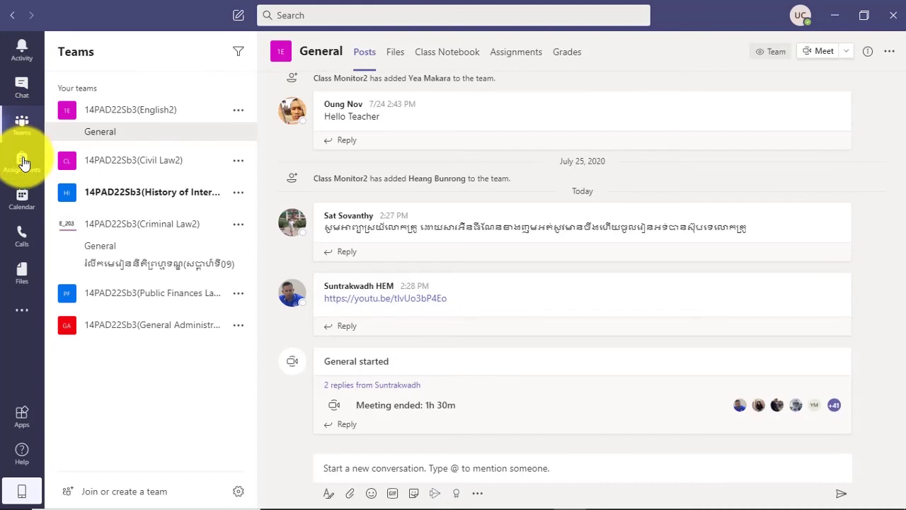
click(22, 164)
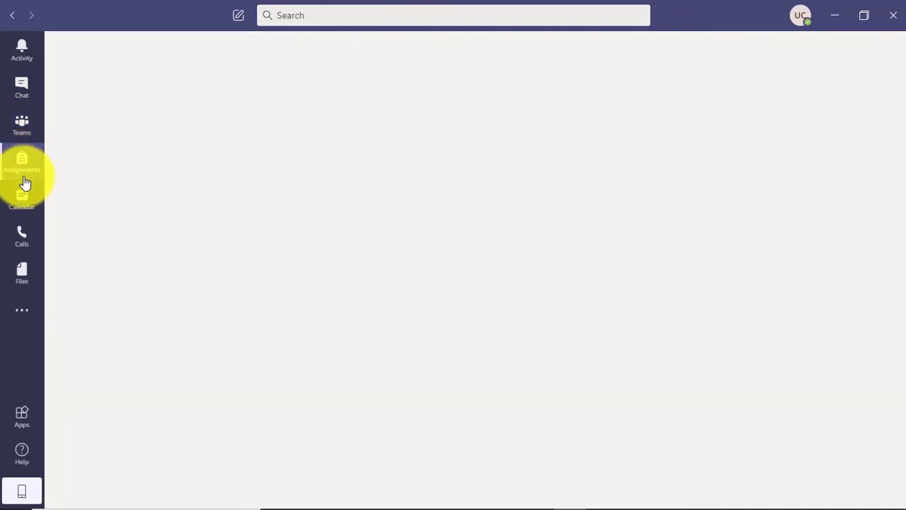
click(23, 275)
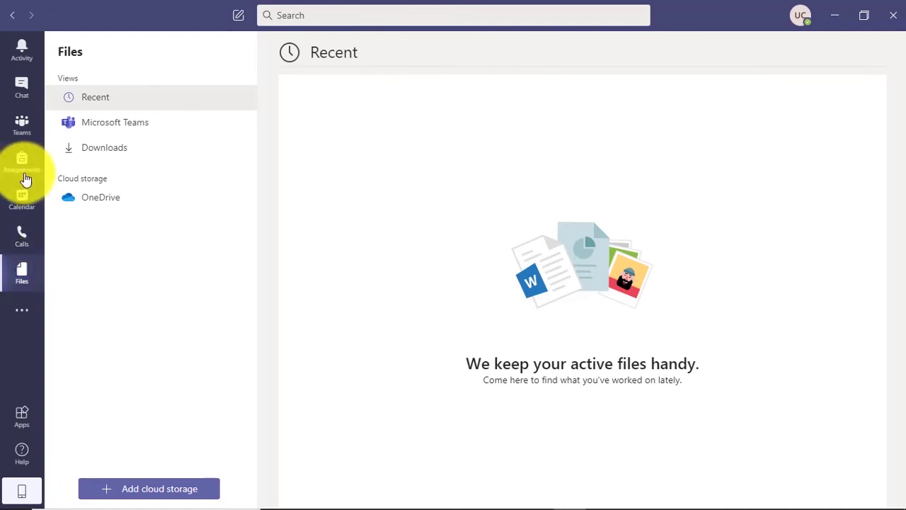
click(22, 131)
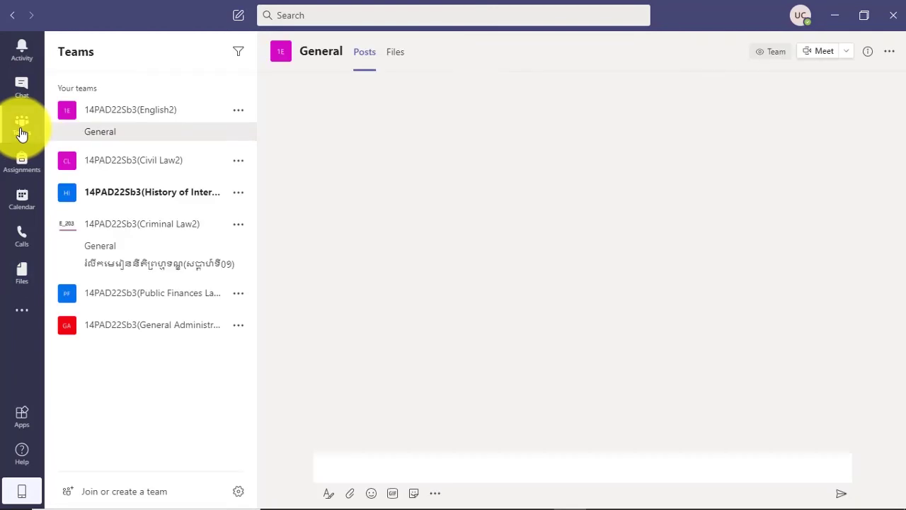
Collapse the English2 team in the teams list and view the files of its General channel.
click(159, 111)
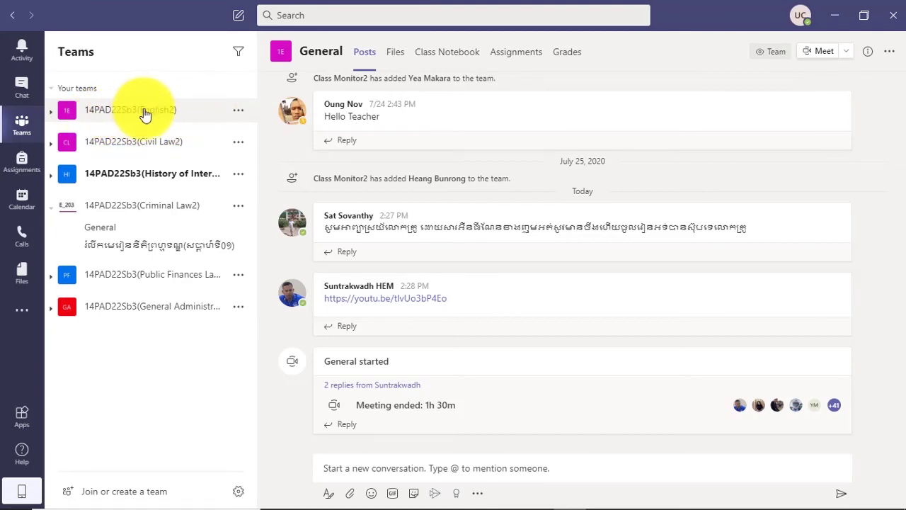
click(399, 54)
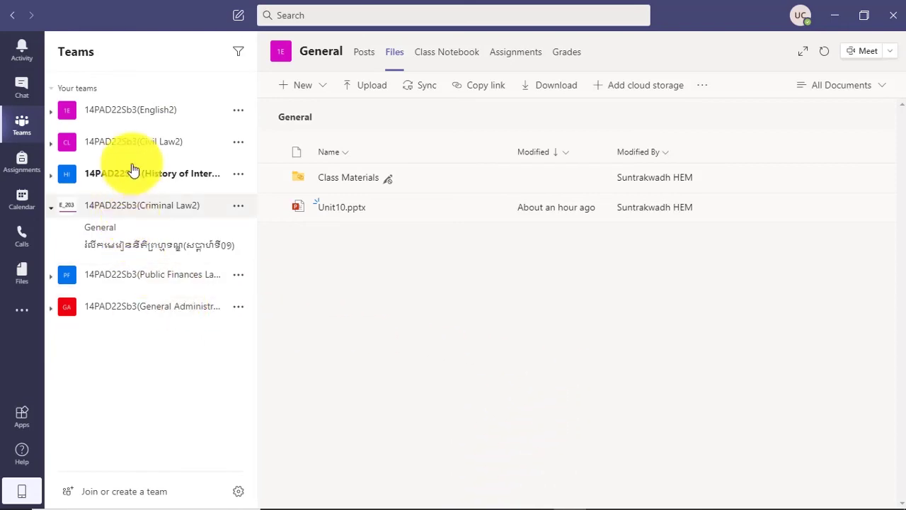
click(150, 121)
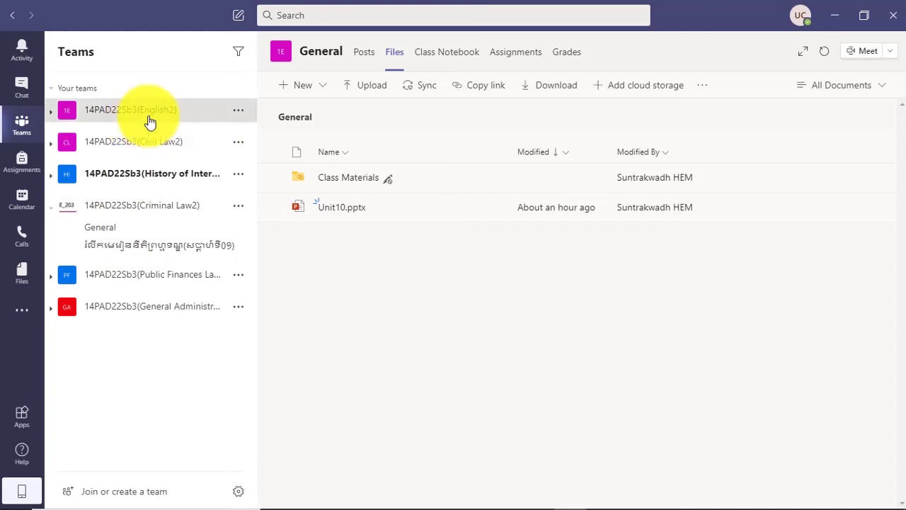
View the General channel posts of the Civil Law2, History, Public Finances and General Administration teams in turn, collapsing the Criminal Law2 team along the way.
click(147, 159)
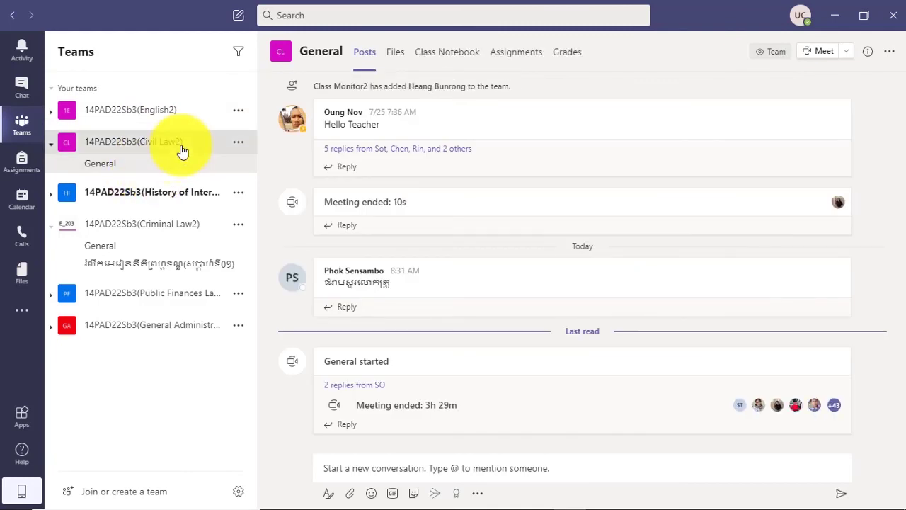
click(182, 151)
click(167, 177)
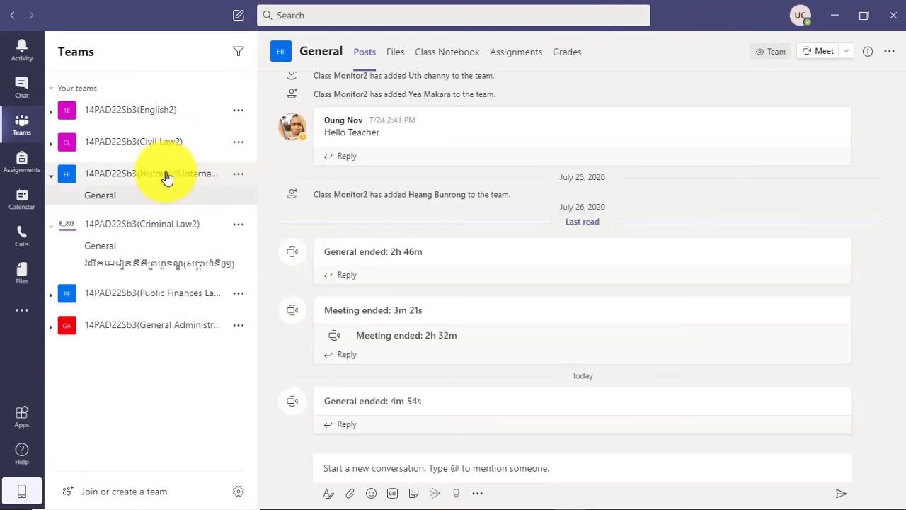
click(149, 234)
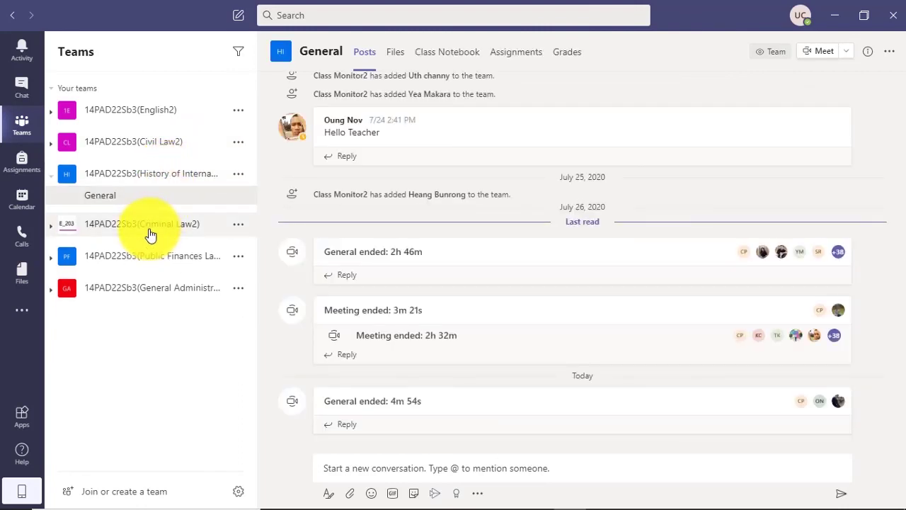
click(146, 260)
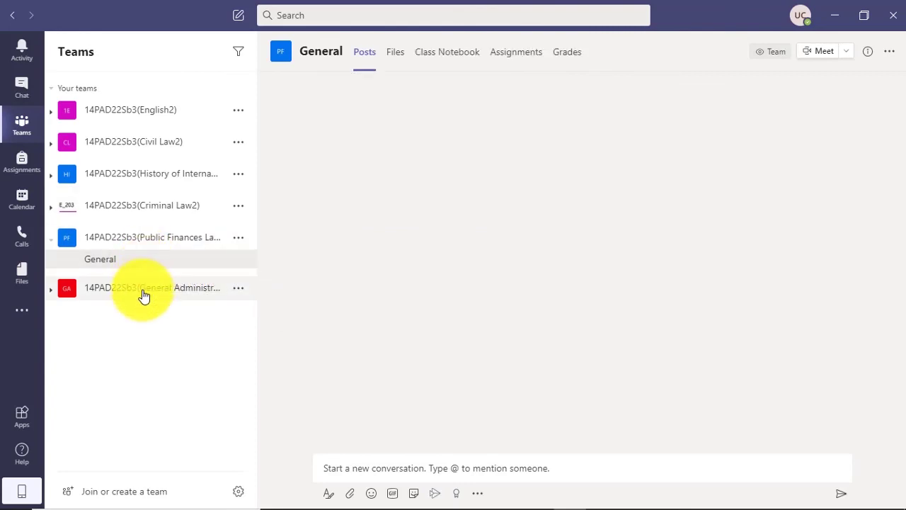
click(143, 295)
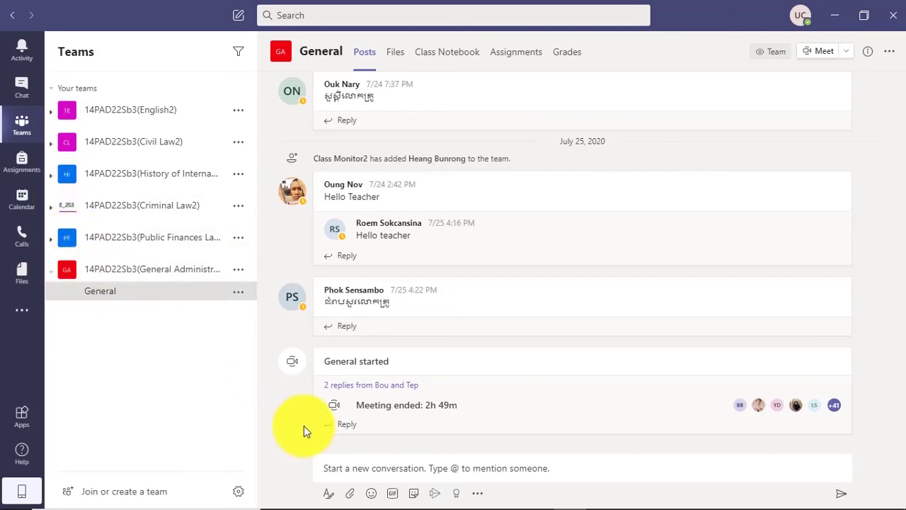
mouse_move(539, 505)
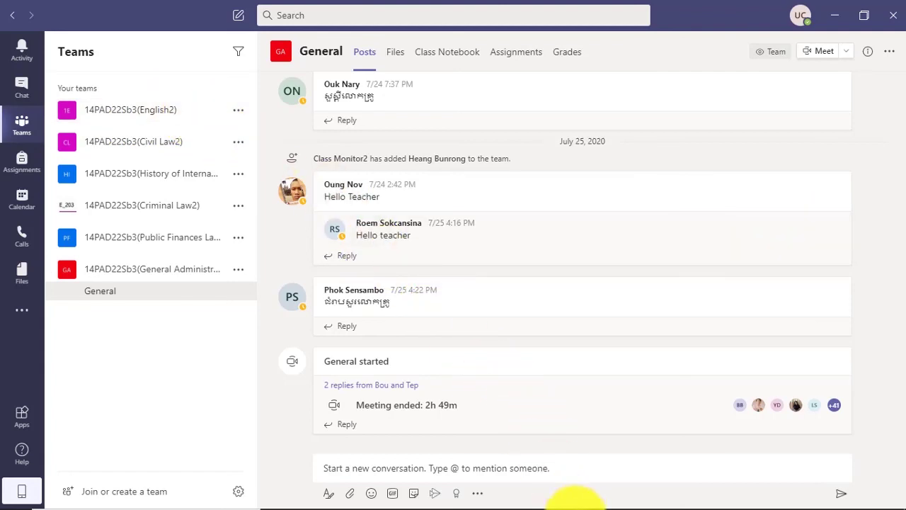
mouse_move(577, 507)
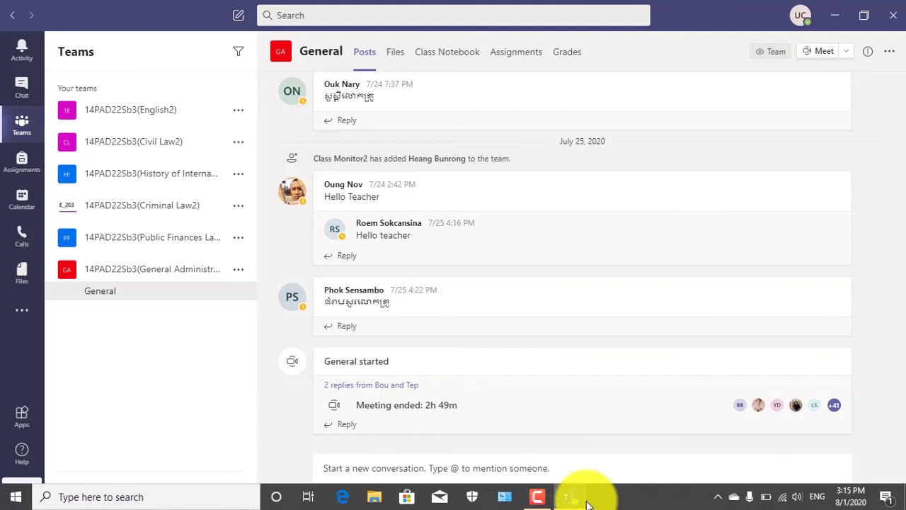
click(536, 501)
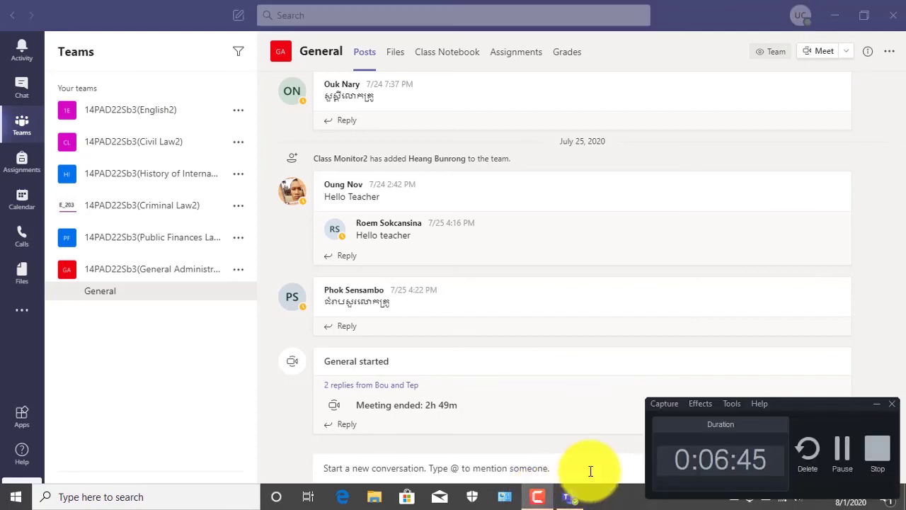